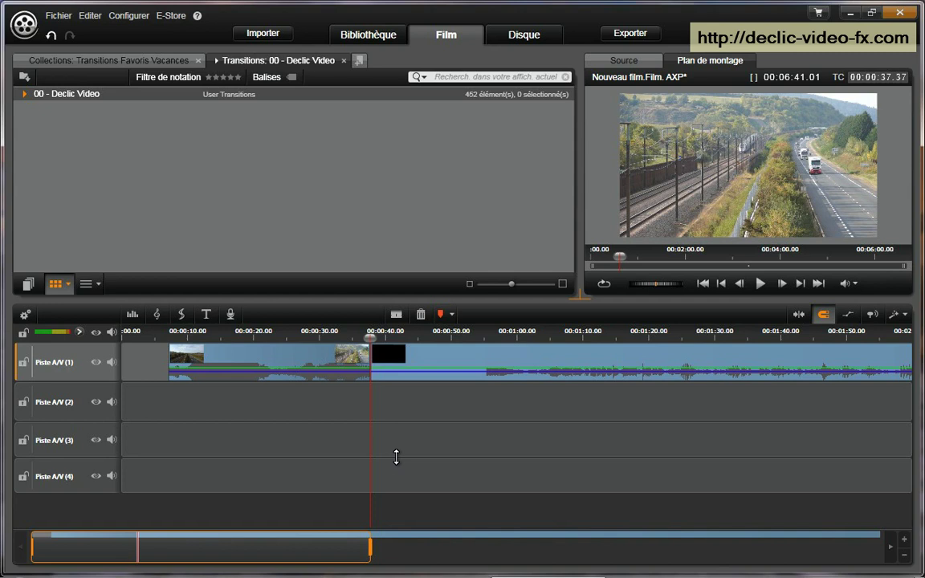
# Step: Set the Piste A/V (1) track size to Très grand and manually shrink it to roughly a third of that height
pyautogui.rightClick(68, 379)
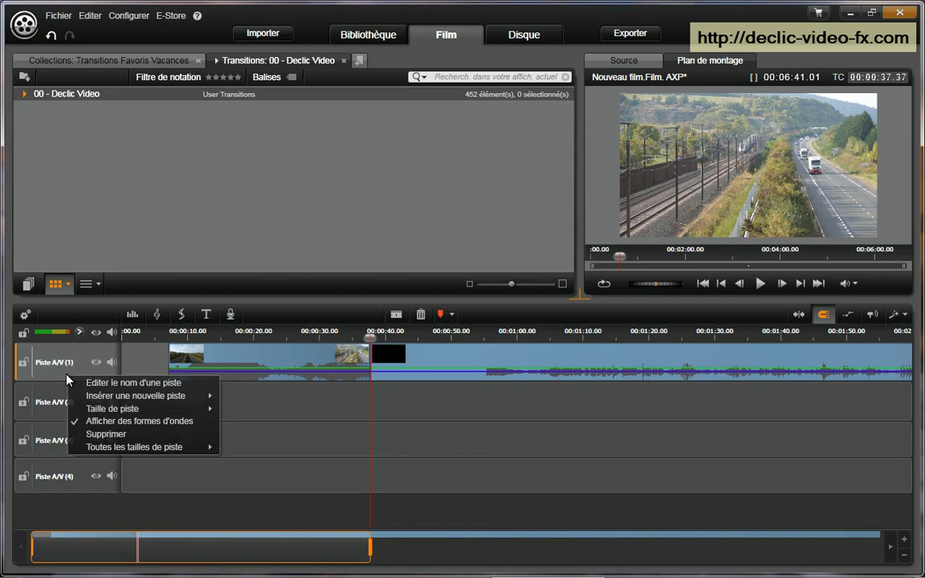
pyautogui.moveTo(111, 412)
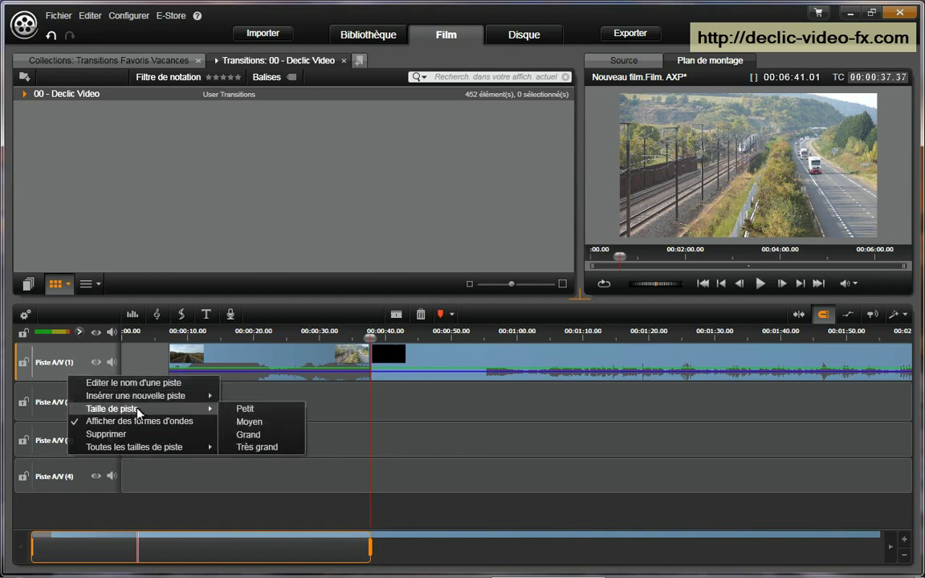
pyautogui.click(250, 448)
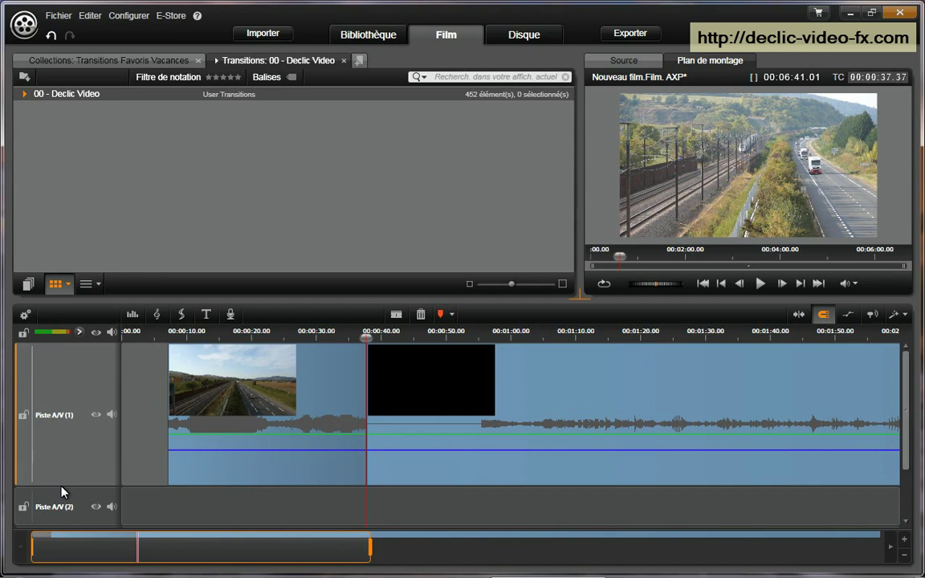
pyautogui.moveTo(62, 484); pyautogui.dragTo(70, 386)
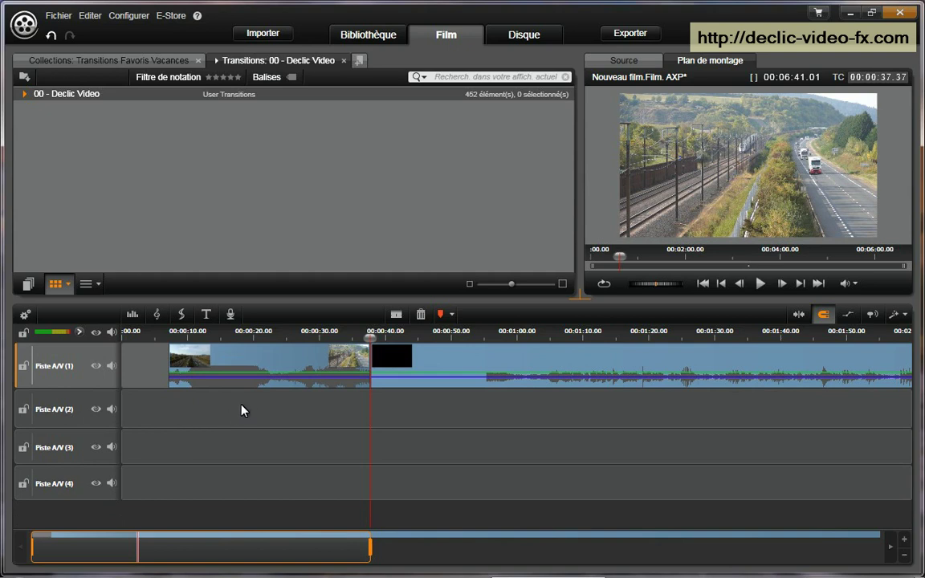
# Step: Detach the audio from the first clip on Piste A/V (1) and make the detached audio track taller
pyautogui.rightClick(275, 361)
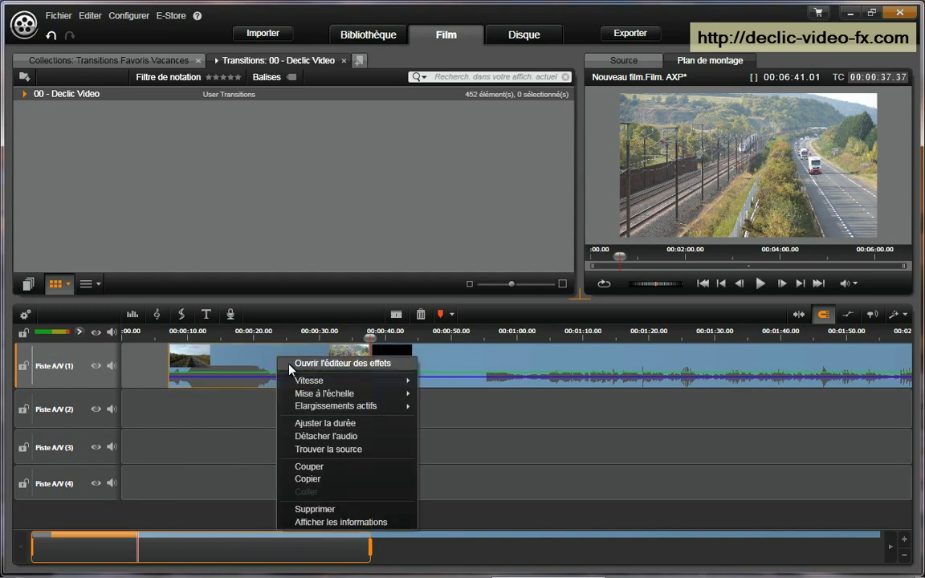
pyautogui.click(345, 436)
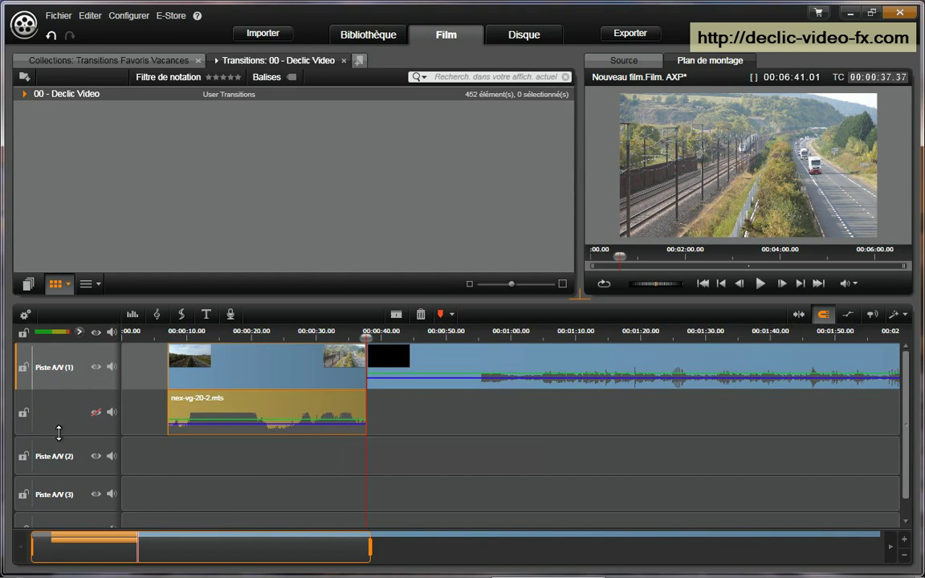
pyautogui.moveTo(54, 434); pyautogui.dragTo(56, 470)
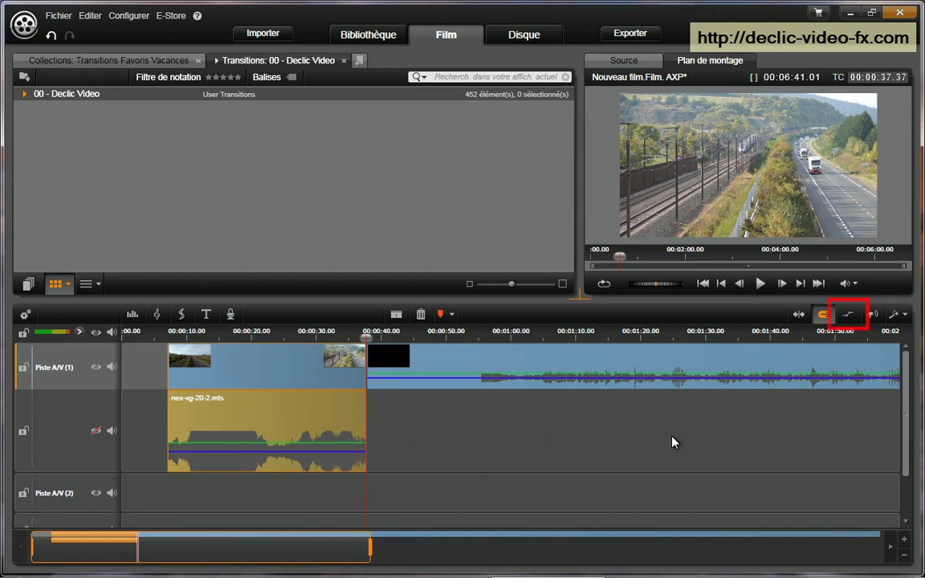
# Step: Enable audio keyframe editing and lower the detached audio's loud first section, from about 9 s to 22 s, to -36 dB
pyautogui.click(849, 318)
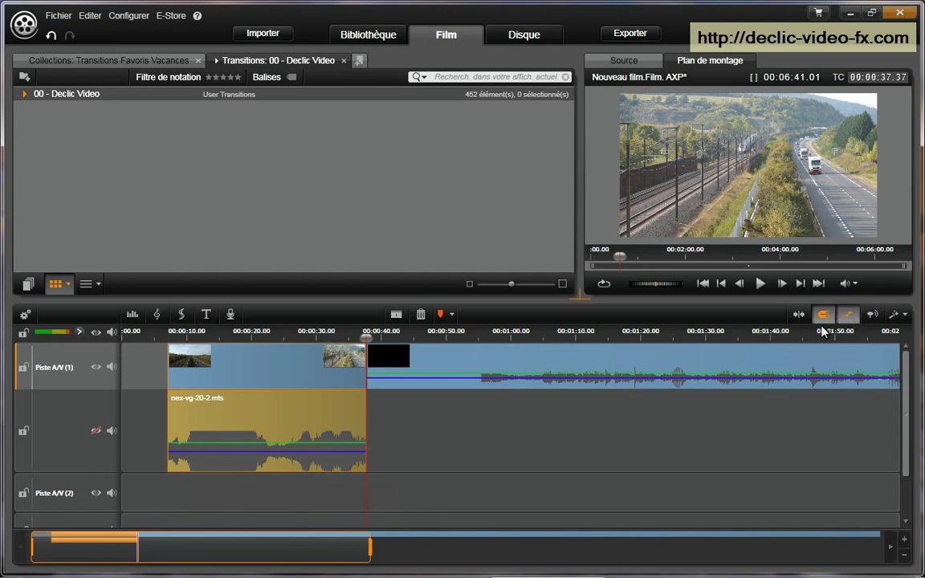
pyautogui.click(184, 445)
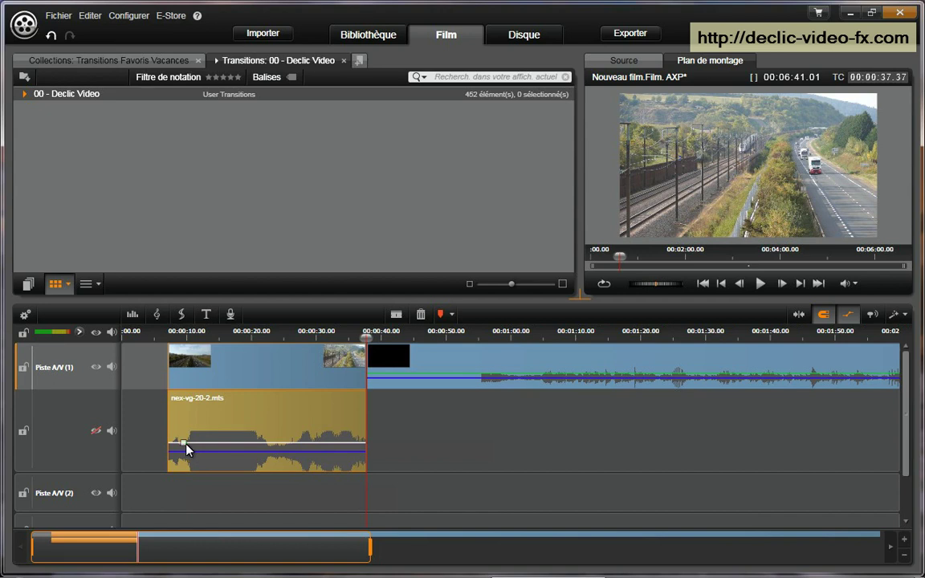
pyautogui.click(266, 443)
pyautogui.moveTo(215, 447); pyautogui.dragTo(216, 467)
# Step: Raise the volume between about 27 s and 34 s using four new keyframes, and move the -36 dB section's end keyframe to about 16 s
pyautogui.click(287, 446)
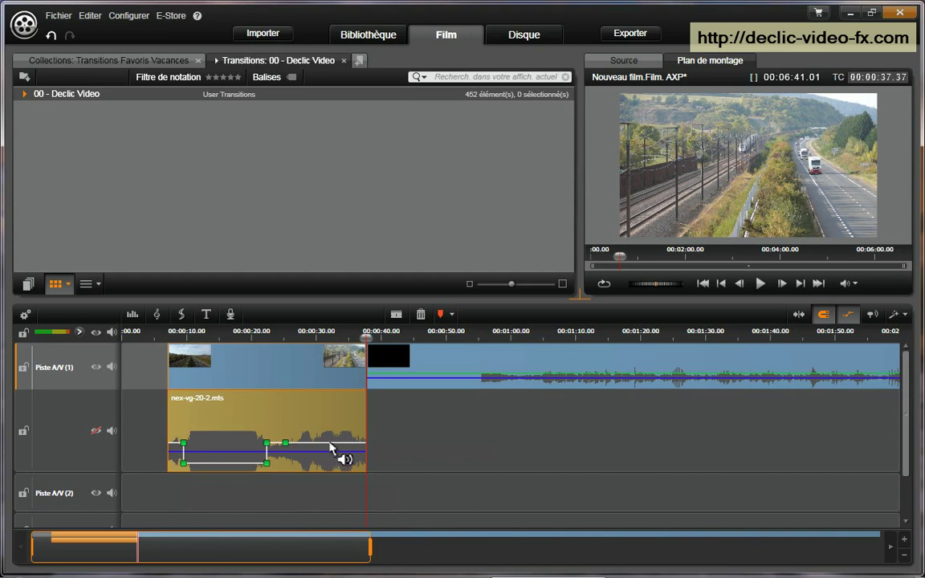
pyautogui.click(355, 444)
pyautogui.click(301, 443)
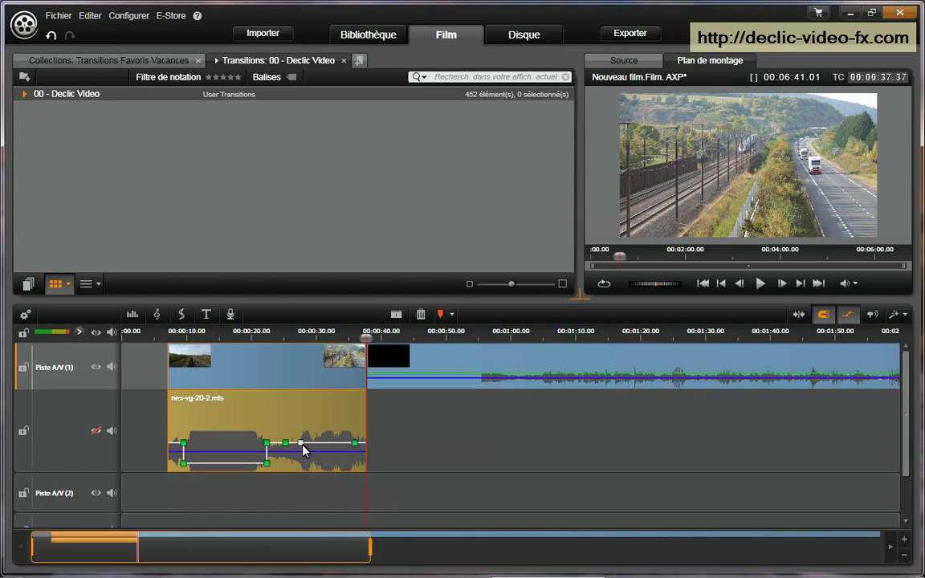
pyautogui.click(343, 443)
pyautogui.moveTo(299, 441); pyautogui.dragTo(342, 435)
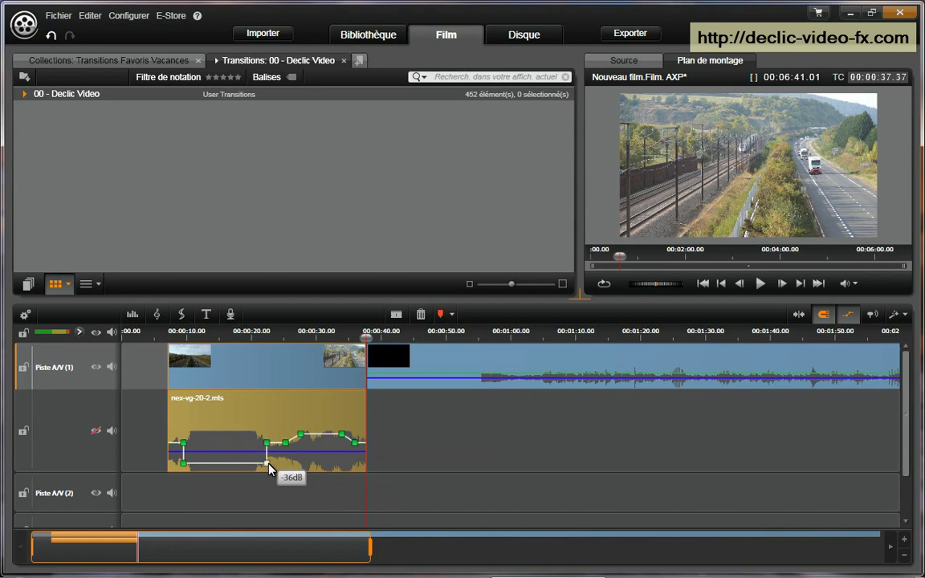
pyautogui.moveTo(268, 470); pyautogui.dragTo(229, 471)
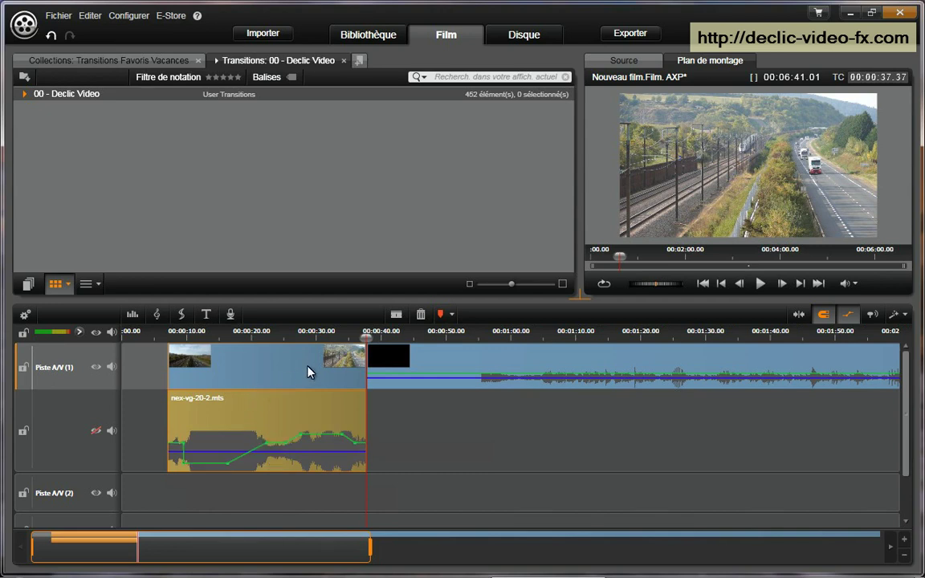
# Step: Display the audio mixer and raise the detached audio's clip volume at timecode 00:00:11.46 with the current-position volume control
pyautogui.moveTo(366, 339); pyautogui.dragTo(198, 354)
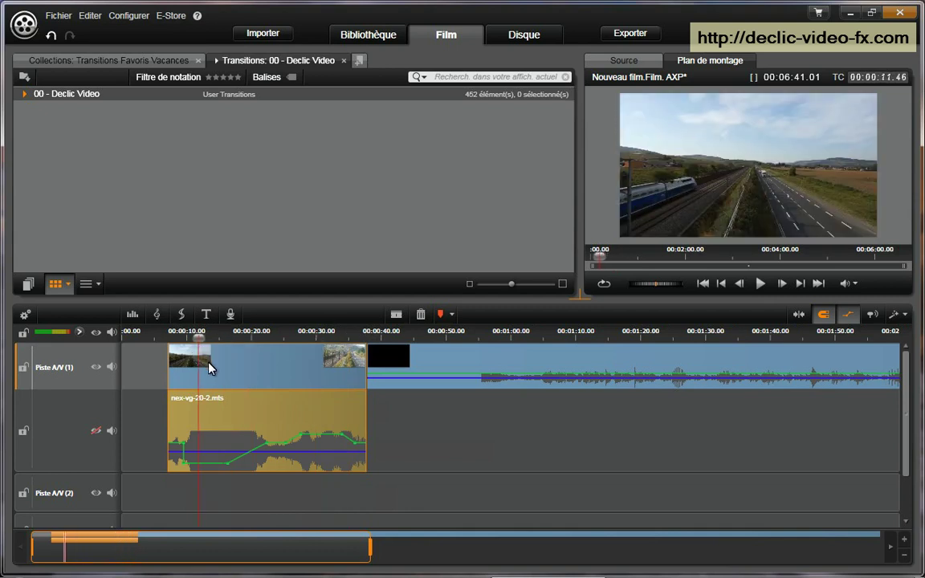
pyautogui.click(133, 316)
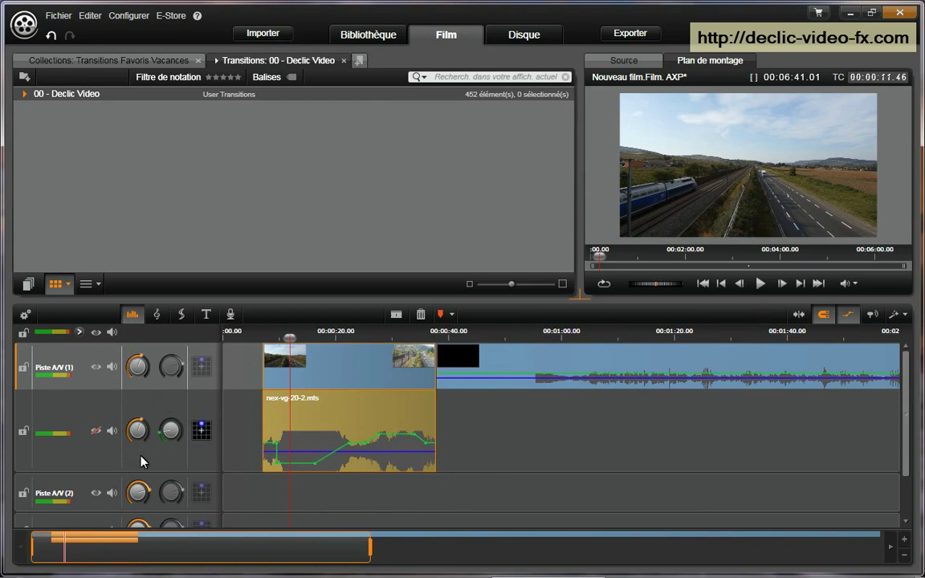
pyautogui.moveTo(141, 434)
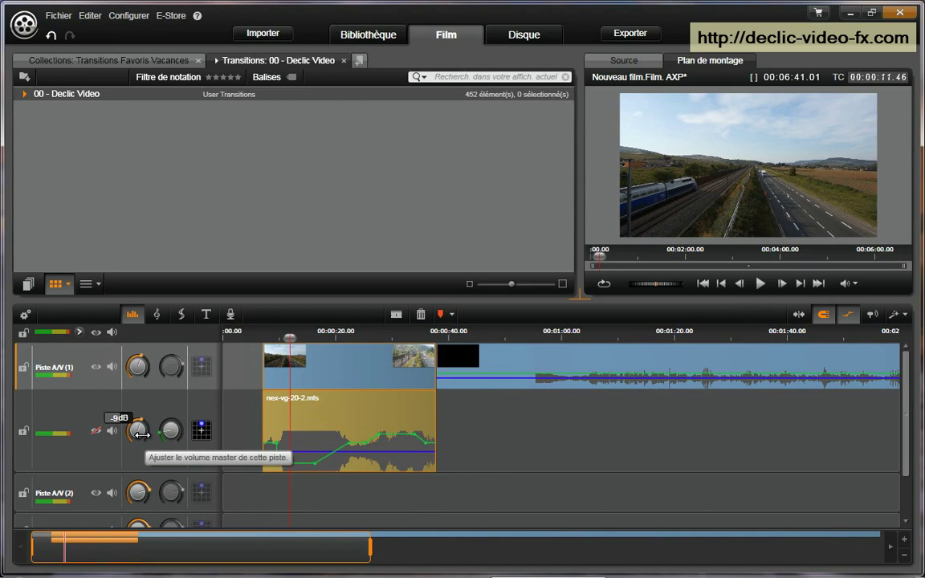
pyautogui.moveTo(188, 437)
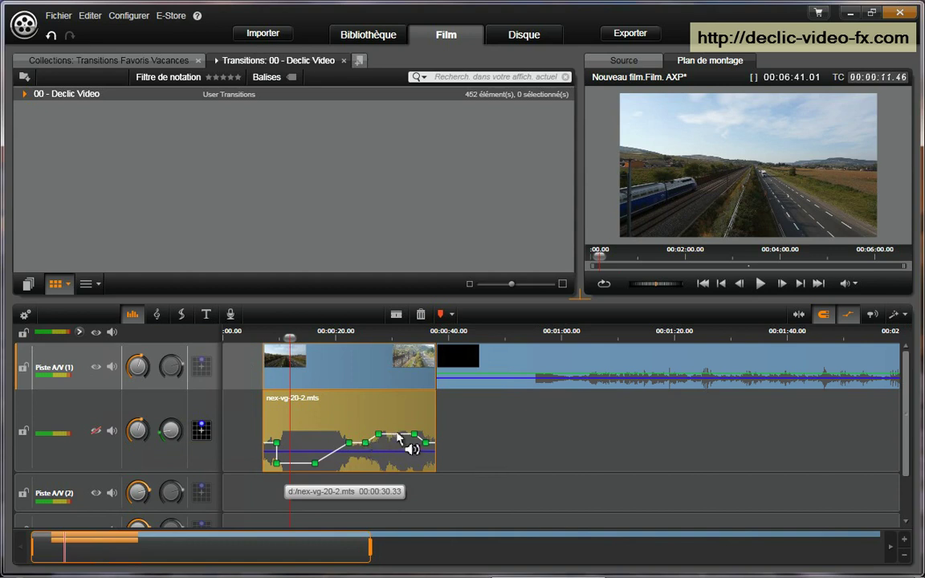
pyautogui.moveTo(138, 428)
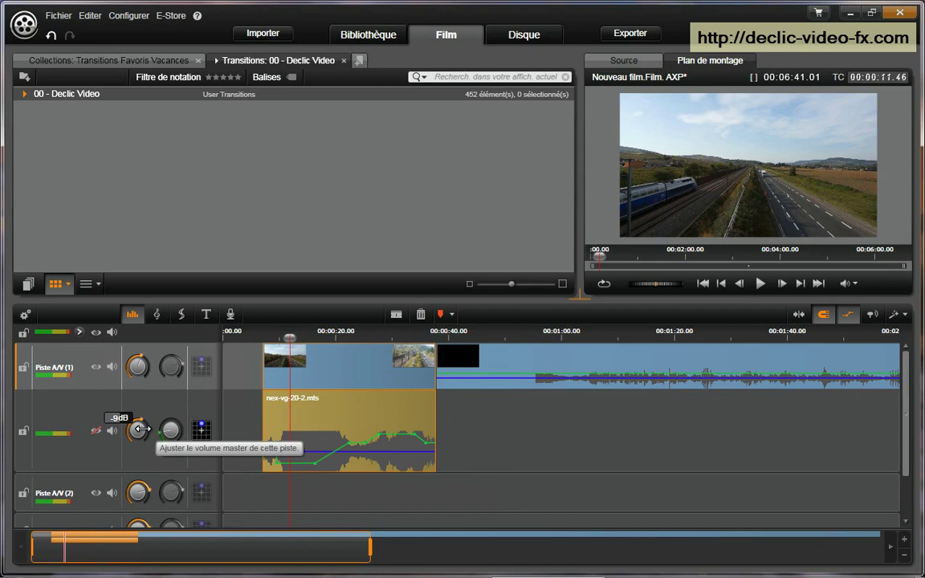
pyautogui.moveTo(169, 428)
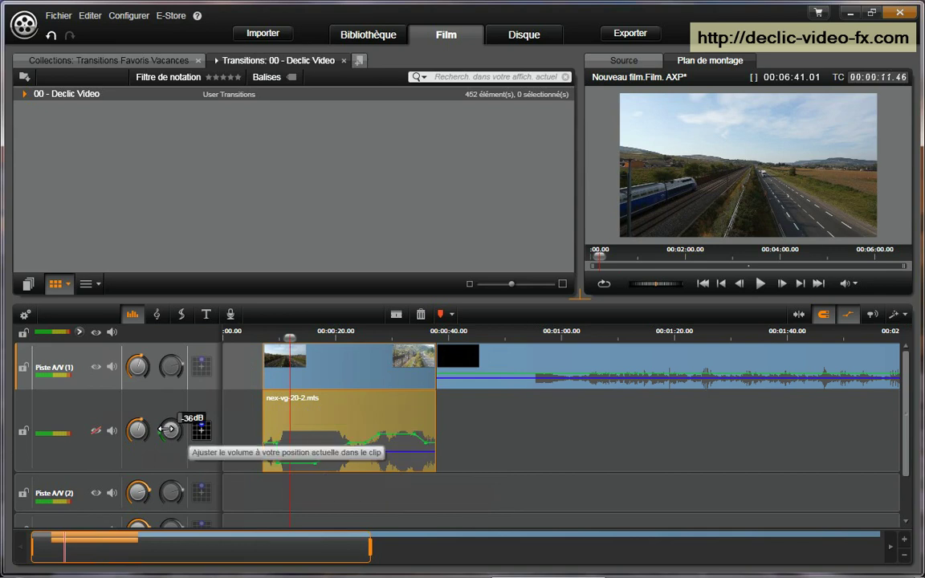
pyautogui.moveTo(168, 429)
pyautogui.mouseDown()
pyautogui.moveTo(184, 429)
pyautogui.moveTo(173, 430)
pyautogui.mouseUp()
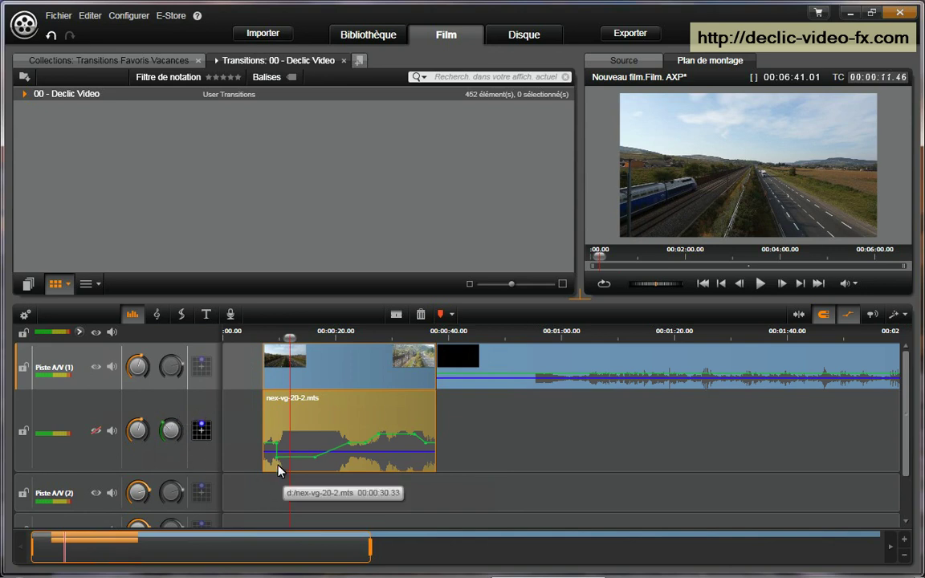
# Step: Examine the detached audio's current-position volume control with the playhead at about 31 s and about 23 s
pyautogui.click(304, 337)
pyautogui.moveTo(321, 342); pyautogui.dragTo(398, 337)
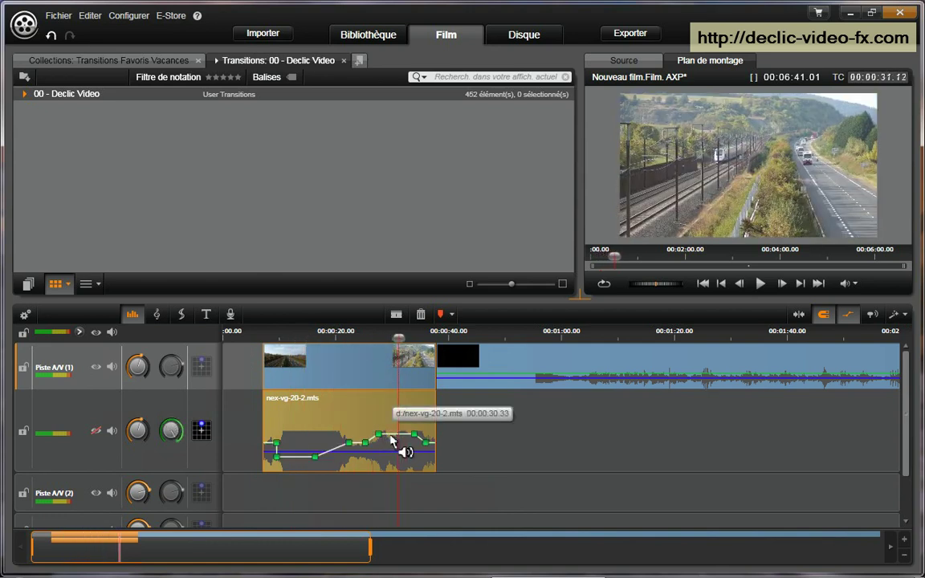
pyautogui.moveTo(171, 431); pyautogui.dragTo(197, 428)
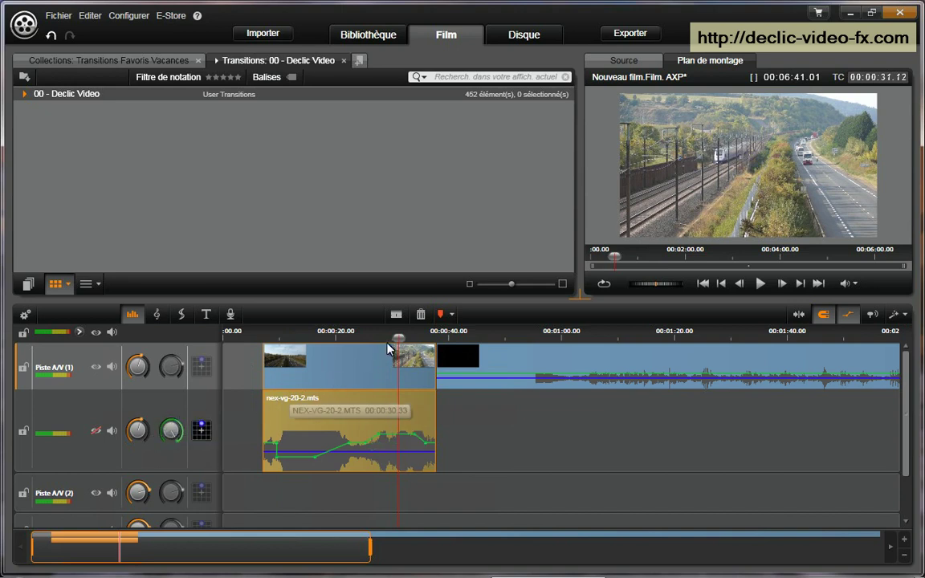
pyautogui.moveTo(398, 338); pyautogui.dragTo(356, 337)
pyautogui.moveTo(174, 429)
pyautogui.moveTo(174, 429); pyautogui.dragTo(174, 429)
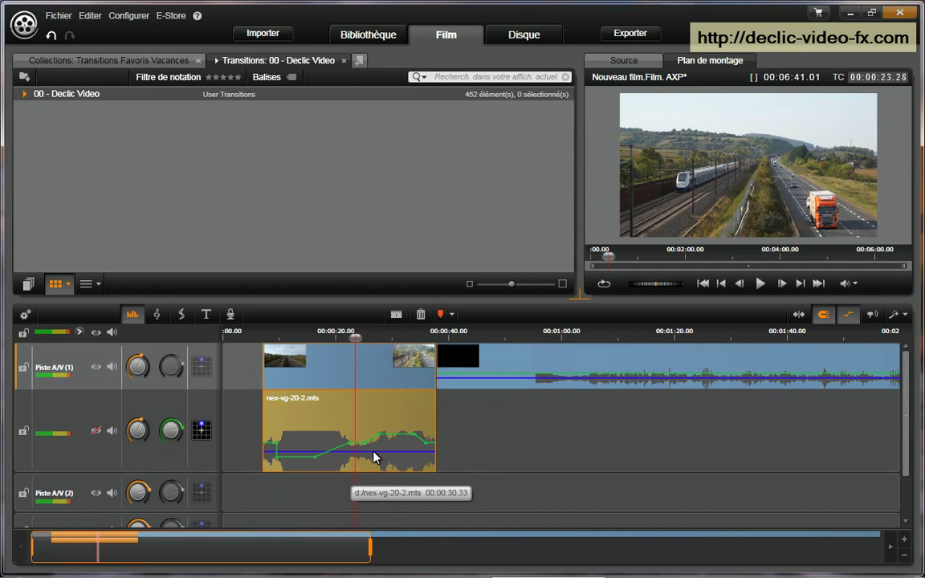
pyautogui.moveTo(436, 353); pyautogui.dragTo(393, 355)
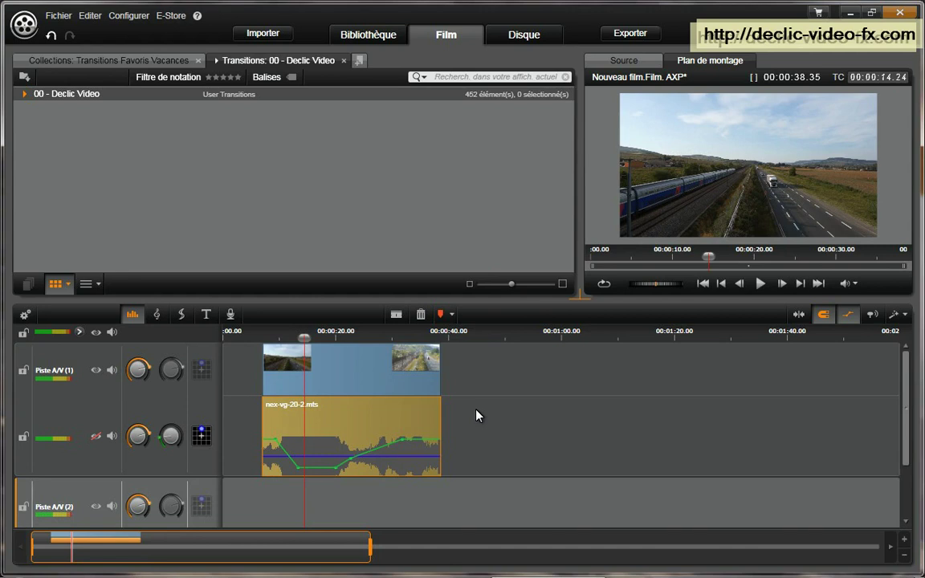
# Step: Enter a louder clip volume value for the detached audio's low section with the playhead at 00:00:15.18
pyautogui.moveTo(304, 338); pyautogui.dragTo(309, 340)
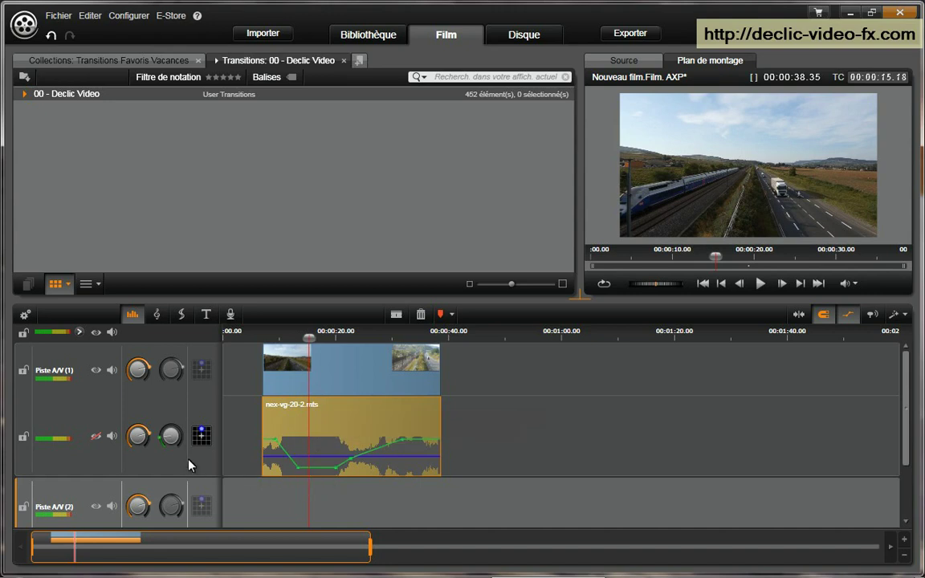
pyautogui.moveTo(171, 434)
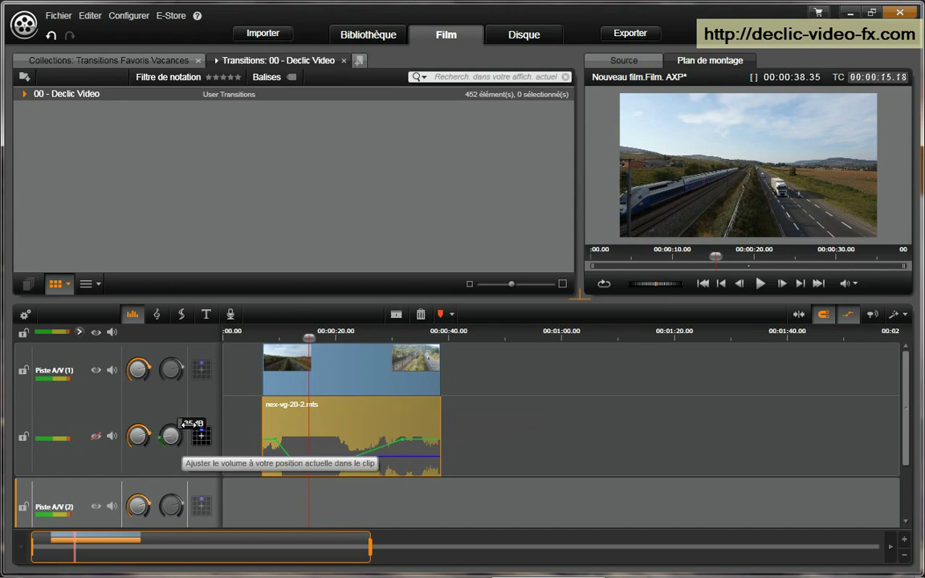
pyautogui.click(187, 426)
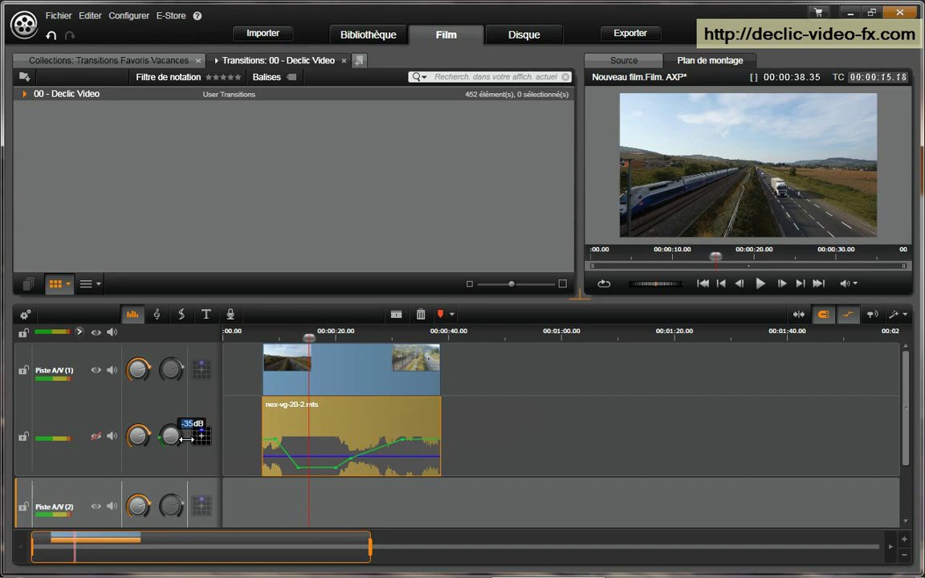
pyautogui.write('3')
pyautogui.press('Return')
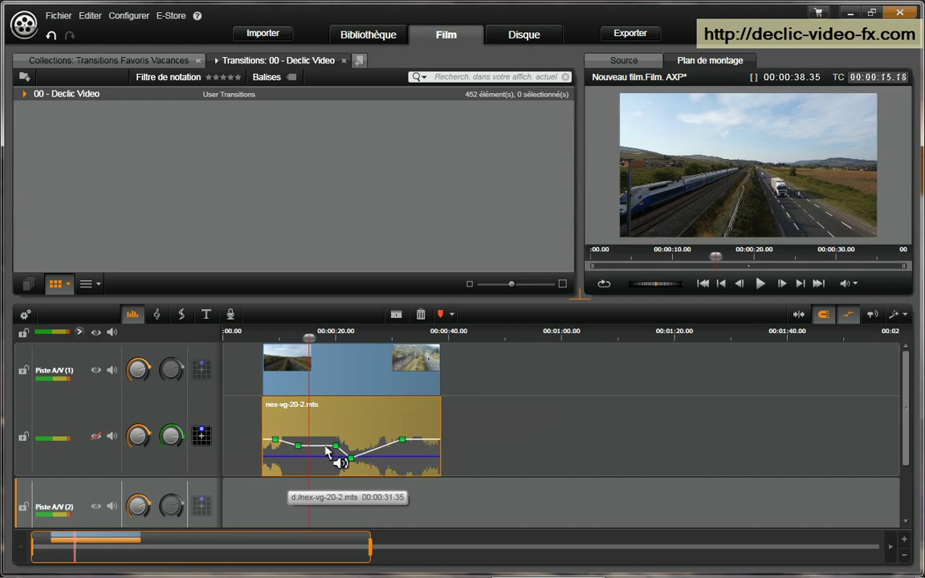
# Step: Open the surround panner for the detached audio of Piste A/V (1) and set its mode to 5.1
pyautogui.click(202, 436)
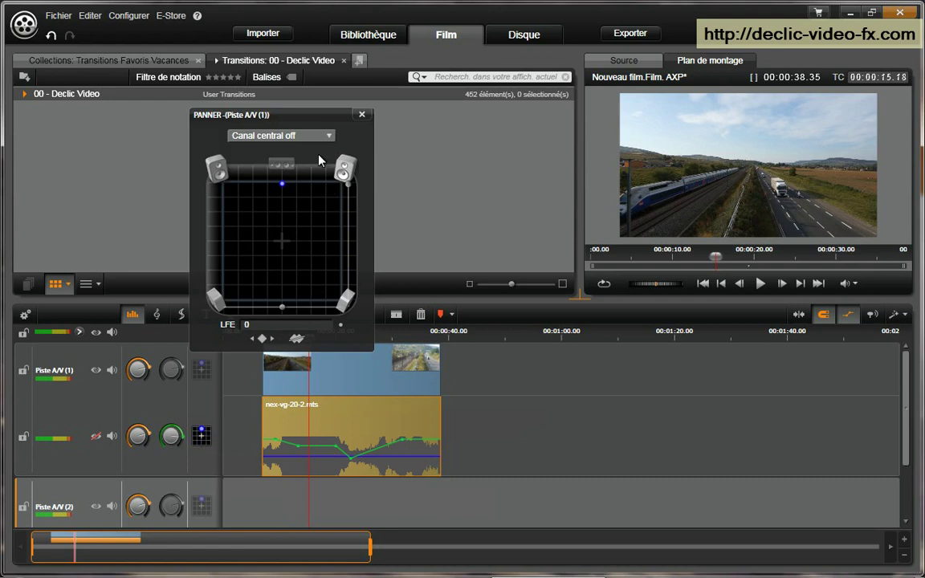
pyautogui.moveTo(297, 117); pyautogui.dragTo(694, 208)
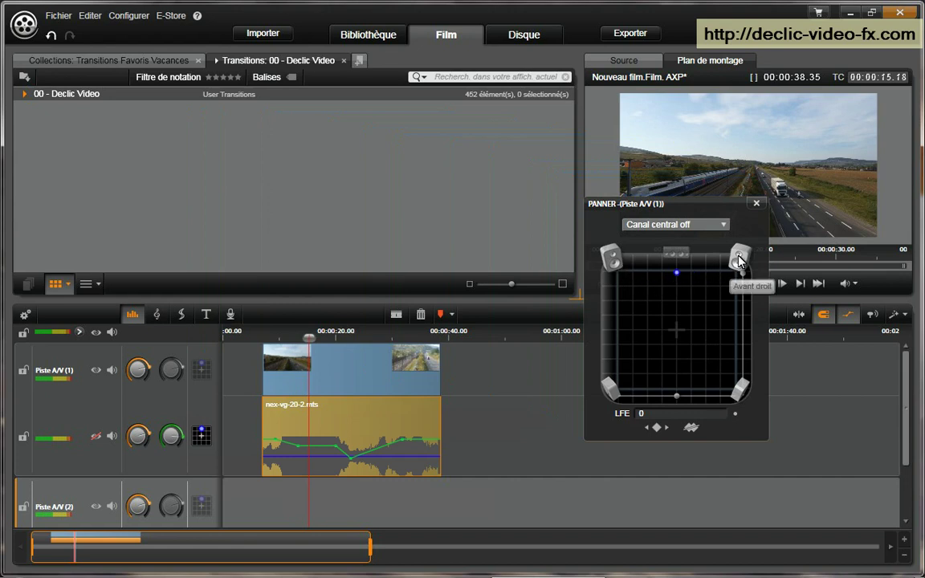
pyautogui.click(726, 228)
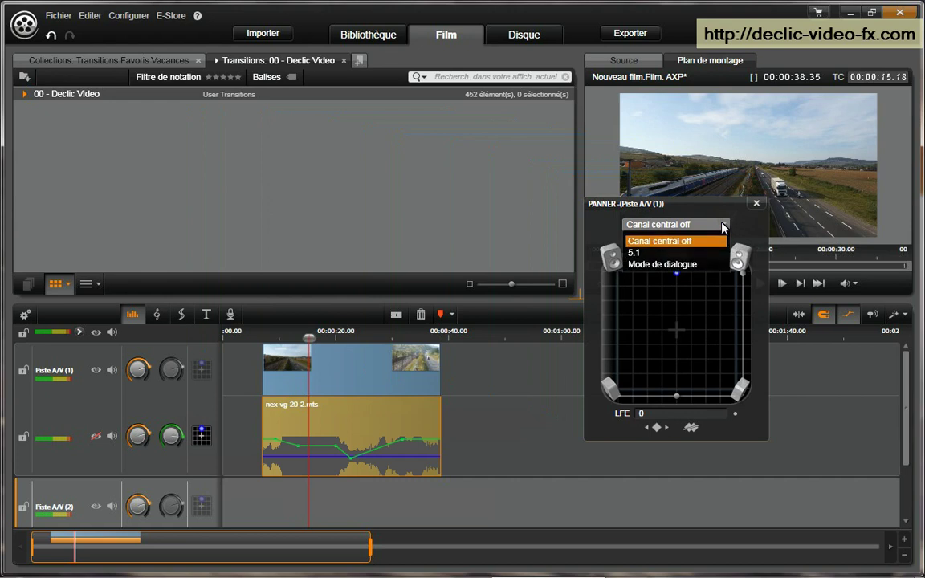
pyautogui.click(680, 254)
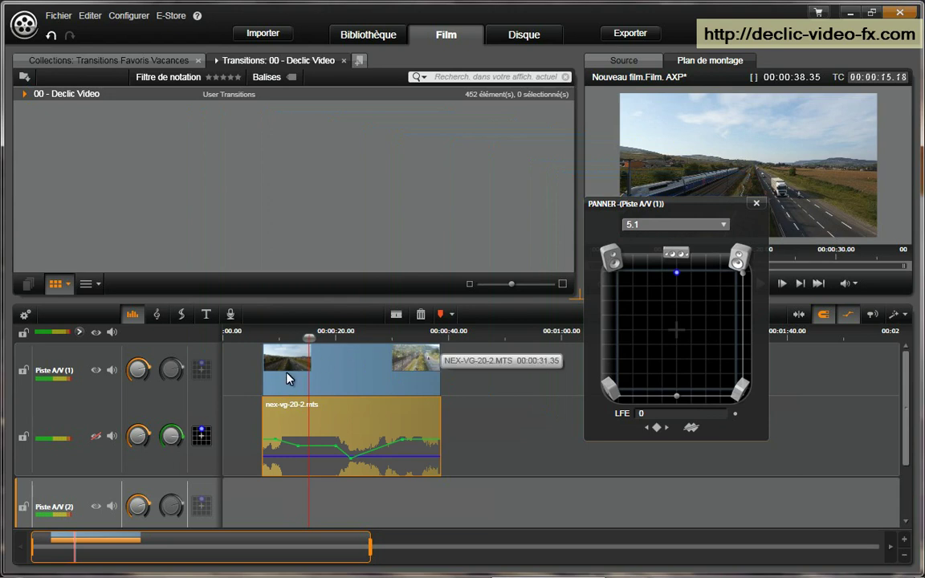
# Step: Pan the detached audio to the front left speaker near the clip's start, at timecode 00:00:07.41
pyautogui.click(298, 338)
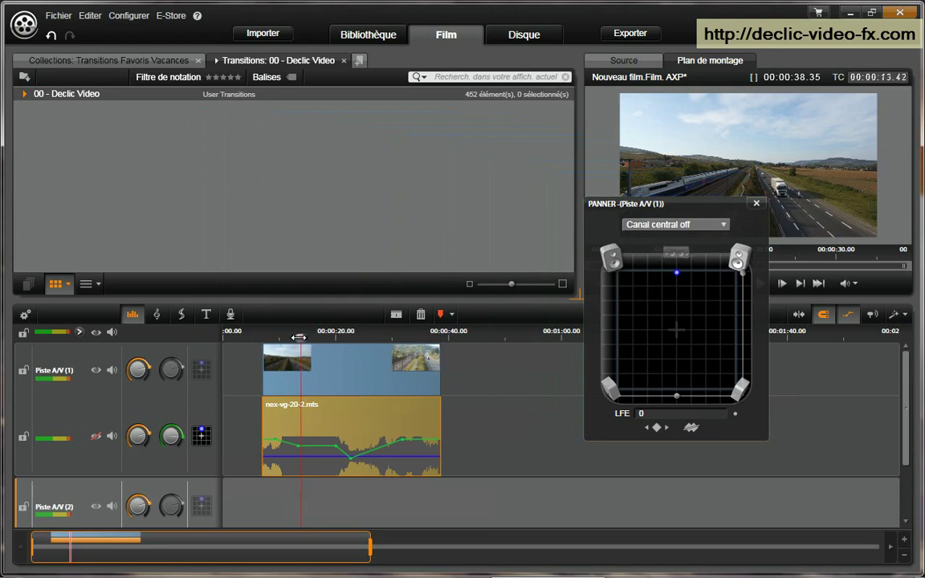
pyautogui.moveTo(299, 337); pyautogui.dragTo(265, 337)
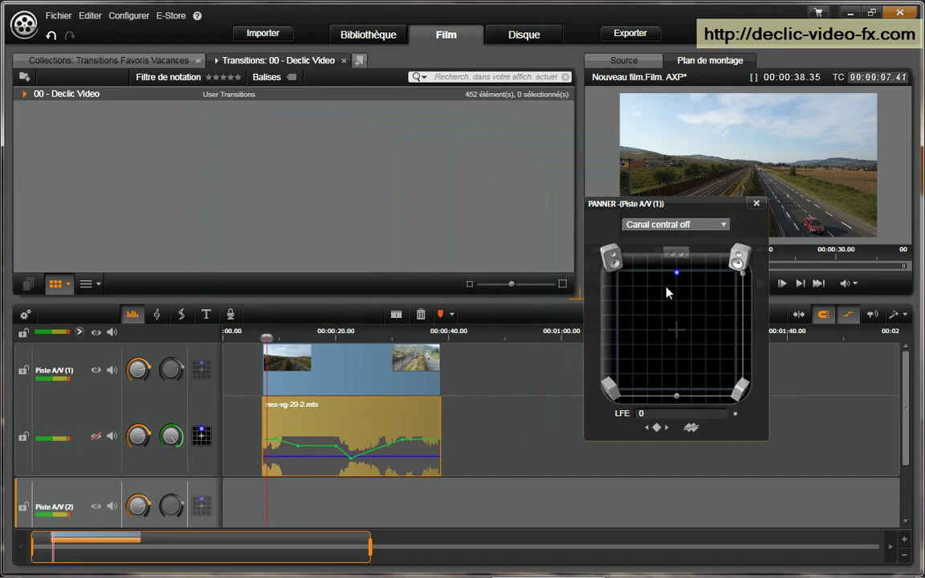
pyautogui.moveTo(677, 277); pyautogui.dragTo(611, 262)
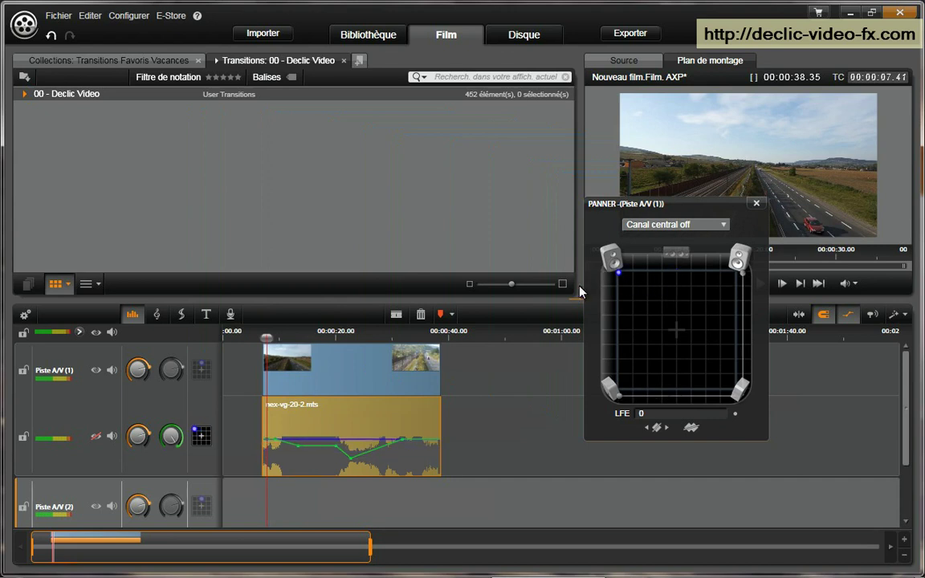
# Step: Pan the detached audio to the rear right speaker near the clip's end, at timecode 00:00:37.20
pyautogui.click(265, 341)
pyautogui.moveTo(266, 341); pyautogui.dragTo(434, 342)
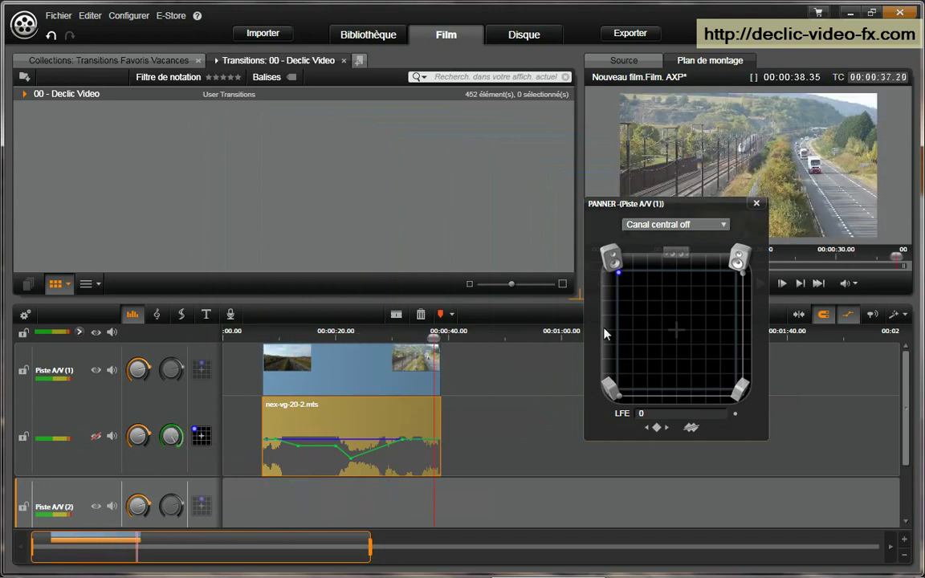
pyautogui.moveTo(622, 275); pyautogui.dragTo(745, 396)
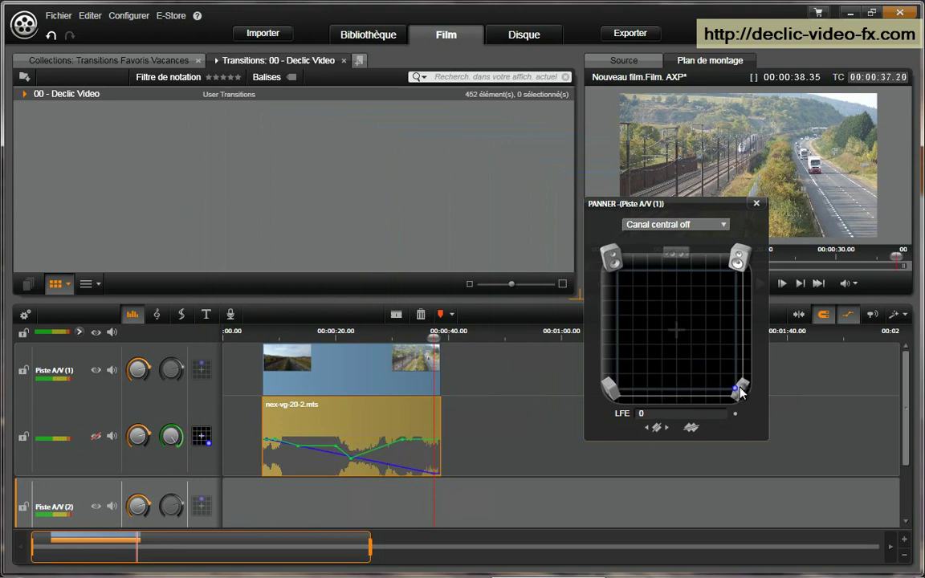